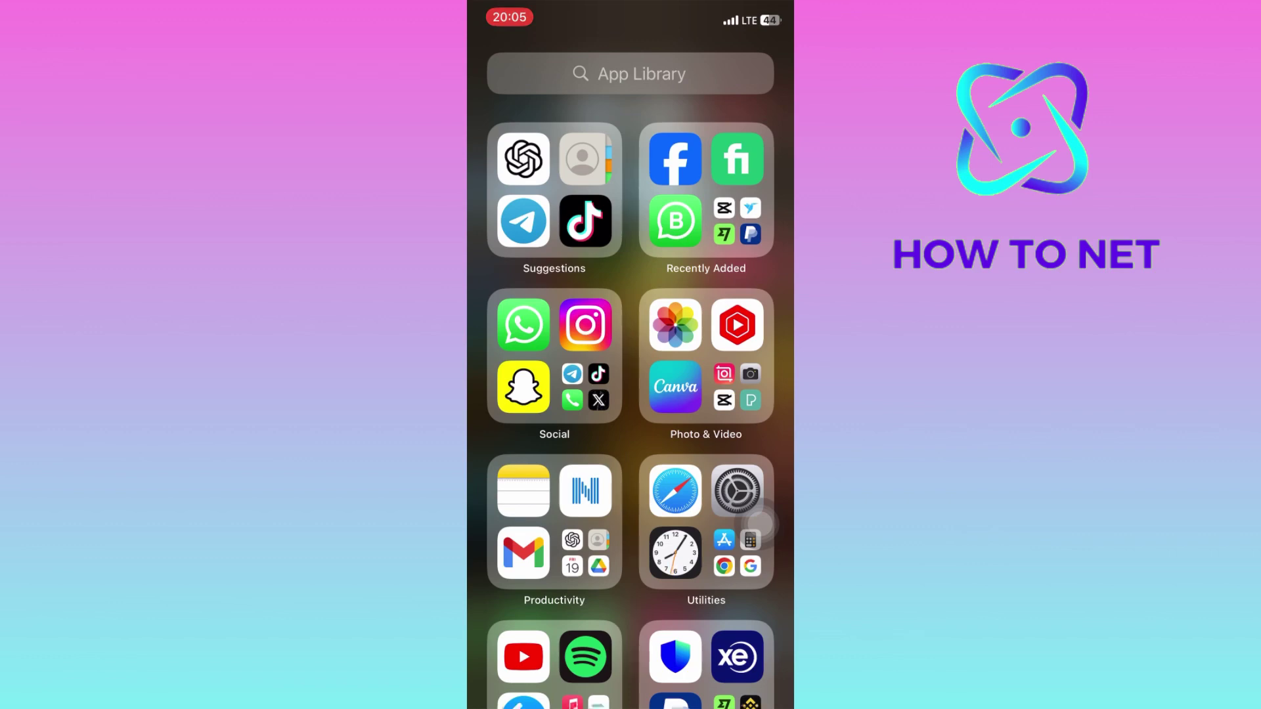
Launch Facebook, open Settings & privacy from the Menu, and scroll to Preferences.
{"action": "left_click", "coordinate": [675, 159]}
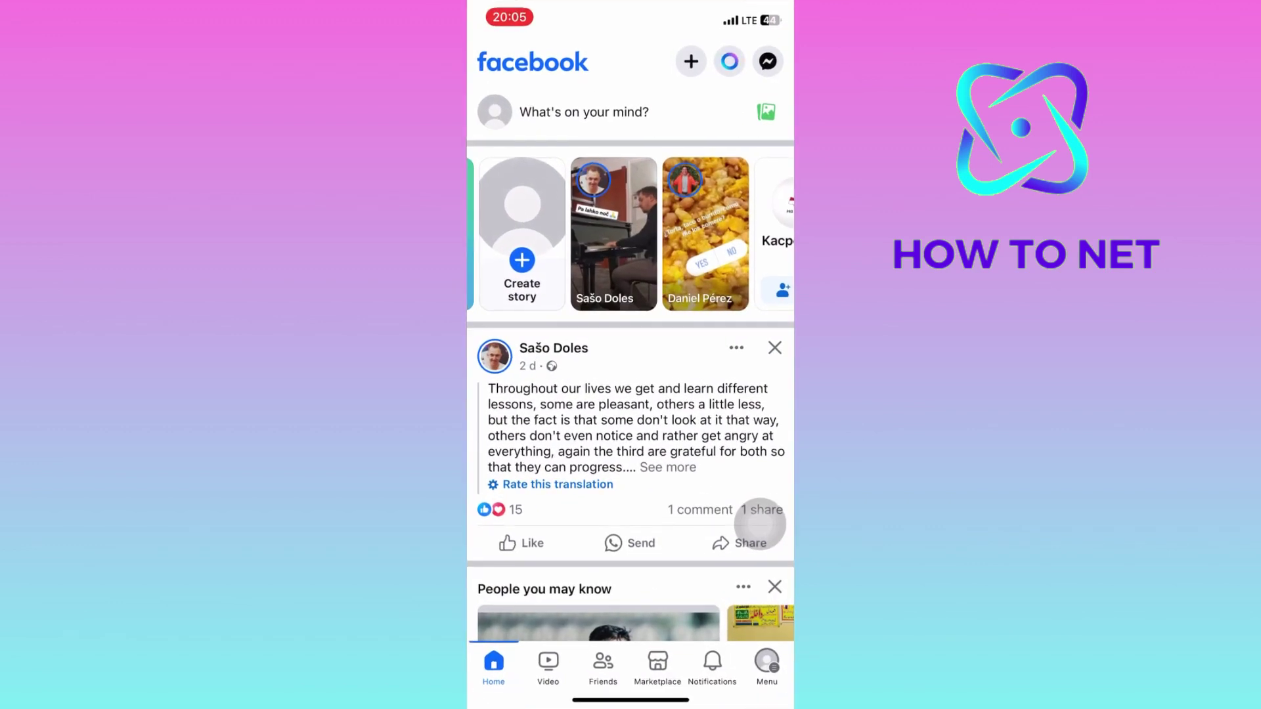
{"action": "left_click", "coordinate": [766, 660]}
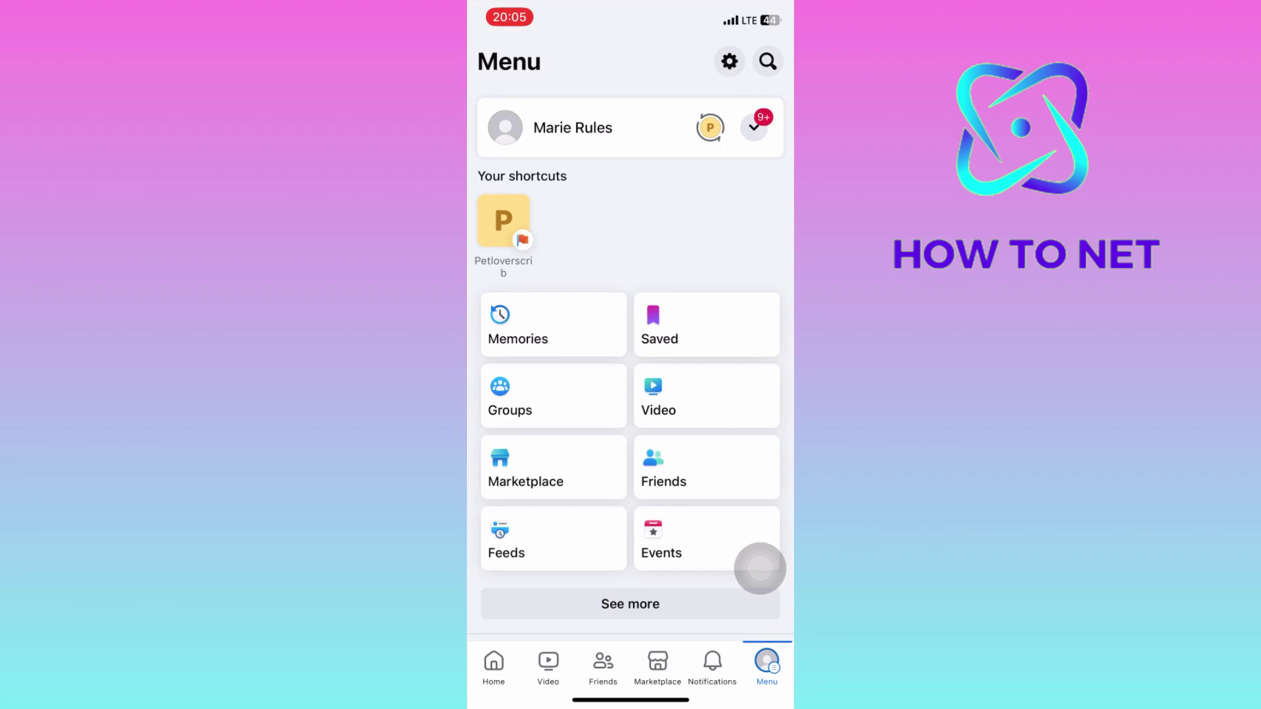
{"action": "left_click", "coordinate": [730, 62]}
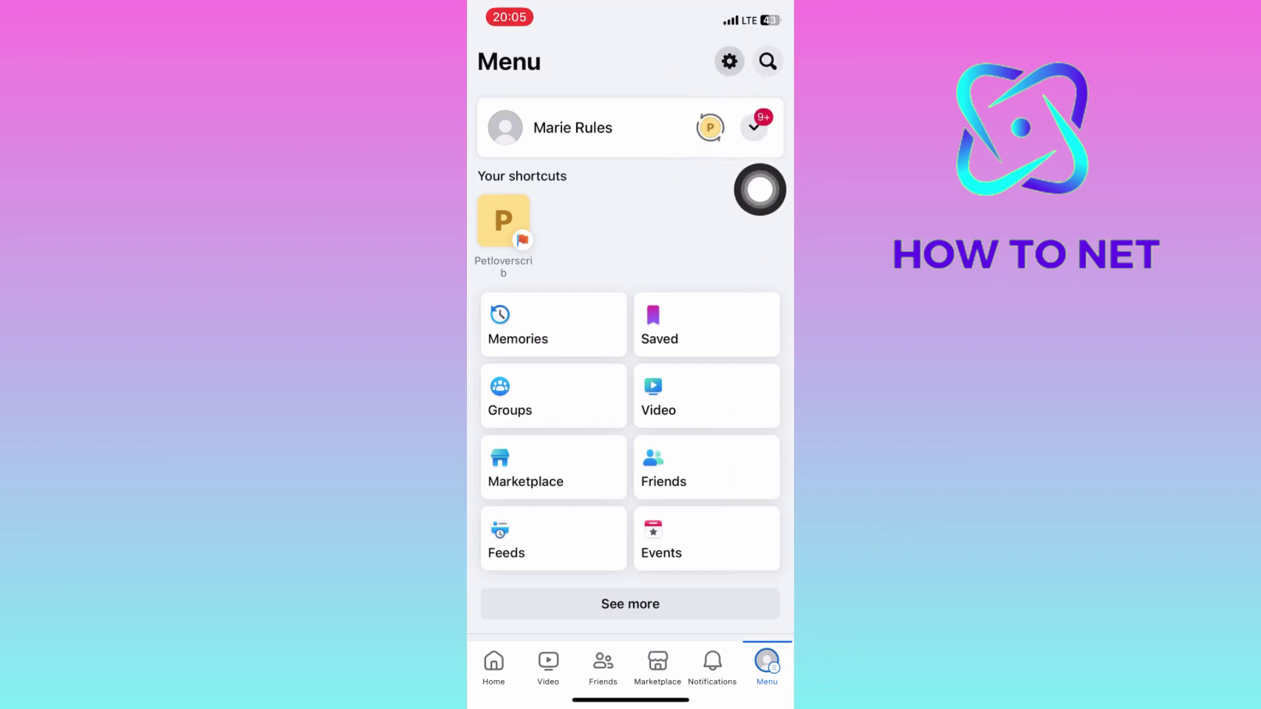
{"action": "scroll", "coordinate": [760, 190], "scroll_direction": "down", "scroll_amount": 10}
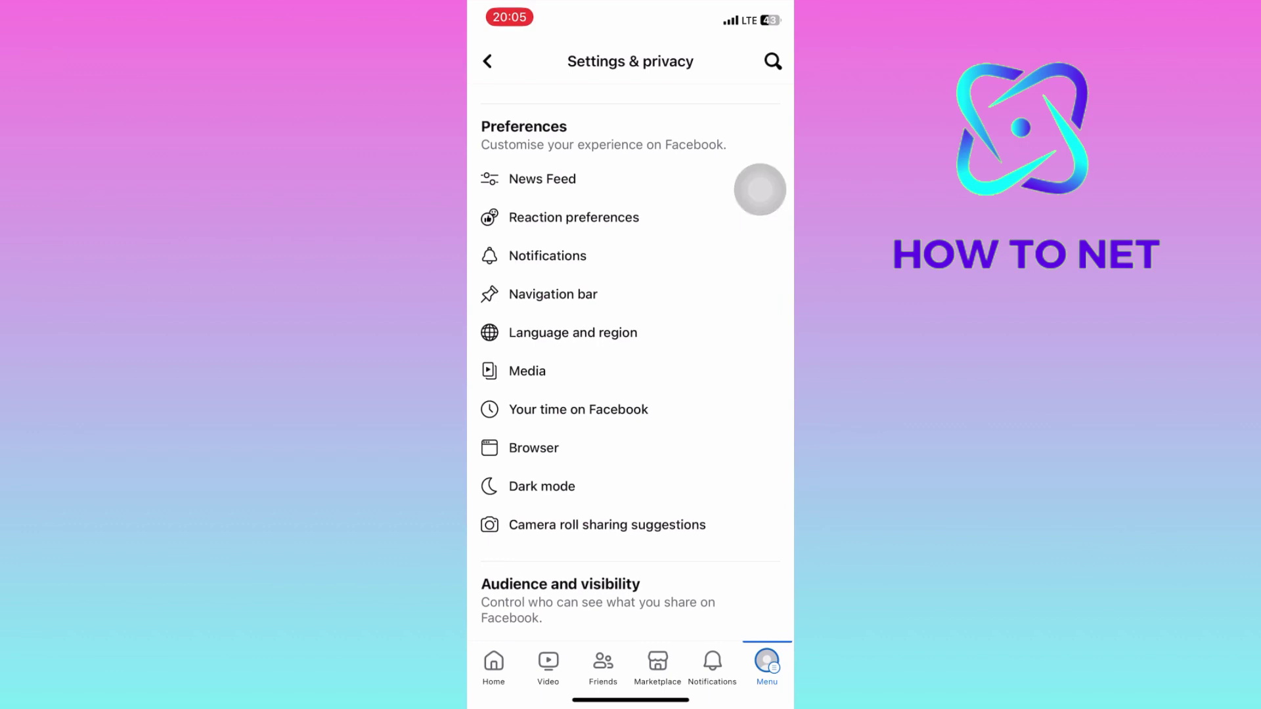
{"action": "mouse_move", "coordinate": [759, 191]}
{"action": "left_mouse_down"}
{"action": "mouse_move", "coordinate": [749, 299]}
{"action": "mouse_move", "coordinate": [582, 338]}
{"action": "mouse_move", "coordinate": [758, 332]}
{"action": "left_mouse_up"}
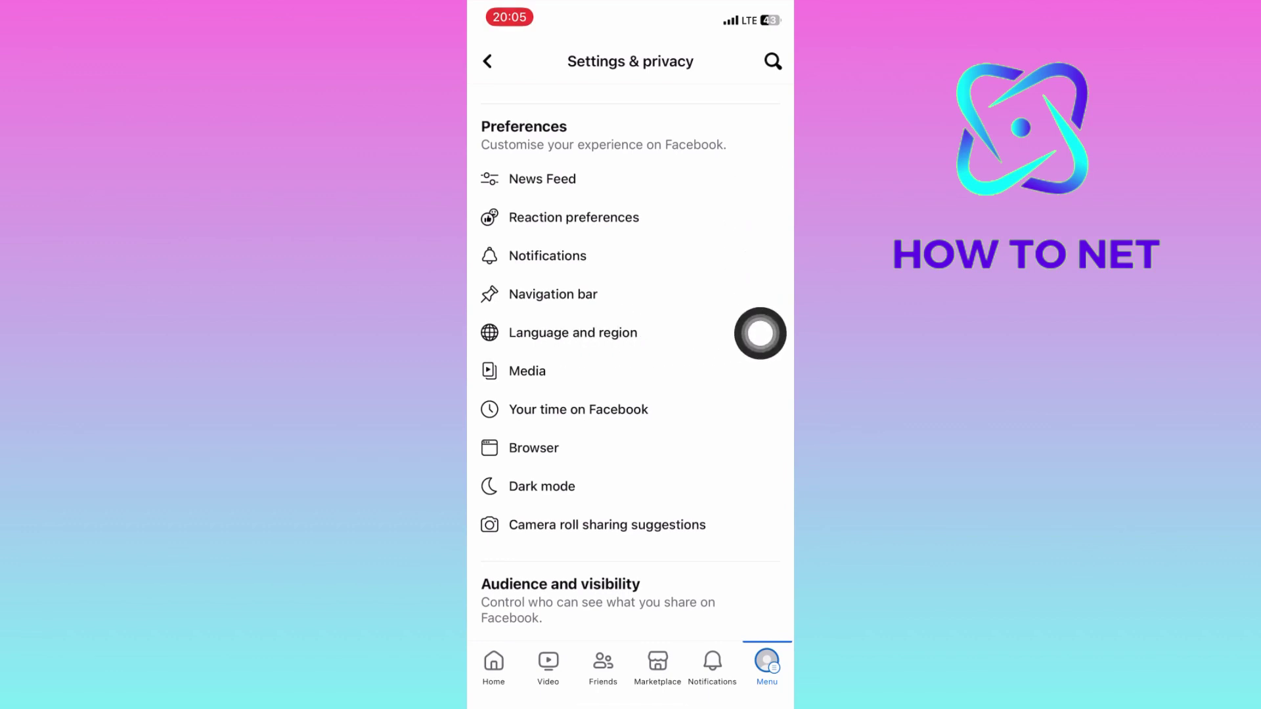
Switch on 'Write posts in more than one language' under Language and region's multilingual posts.
{"action": "left_click", "coordinate": [760, 332]}
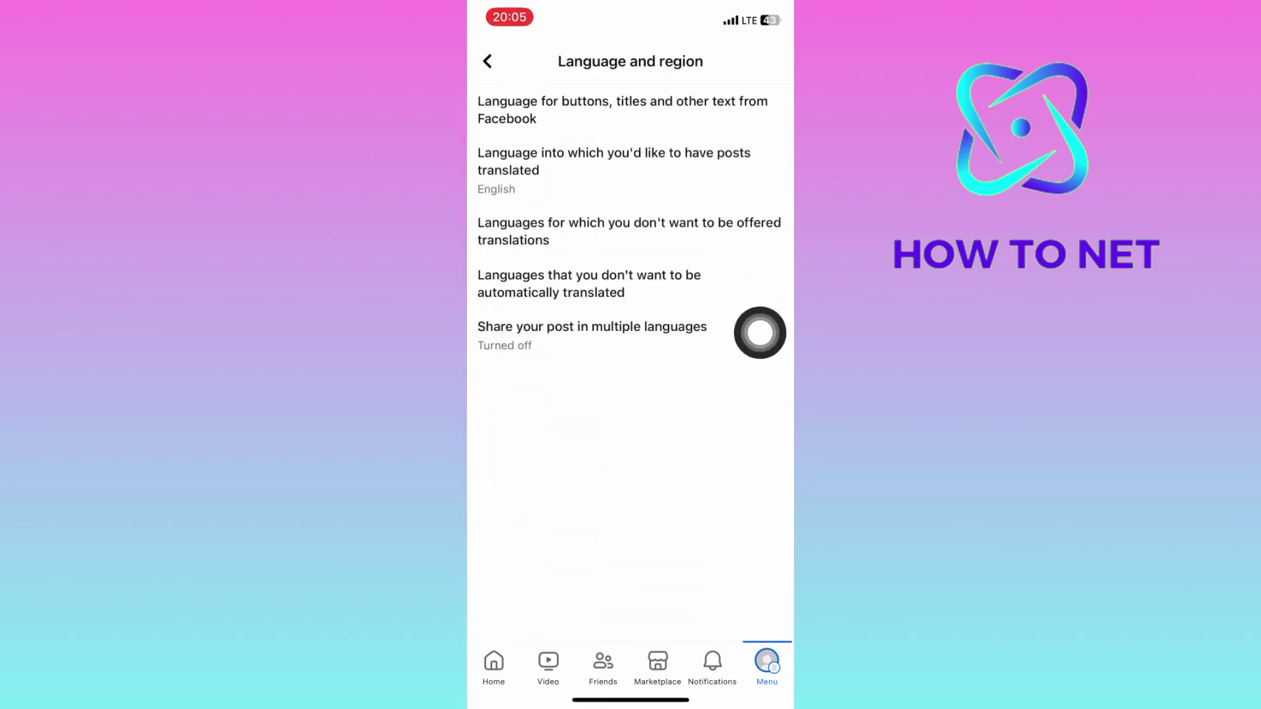
{"action": "mouse_move", "coordinate": [760, 332]}
{"action": "left_mouse_down"}
{"action": "mouse_move", "coordinate": [588, 324]}
{"action": "mouse_move", "coordinate": [758, 323]}
{"action": "left_mouse_up"}
{"action": "left_click", "coordinate": [760, 324]}
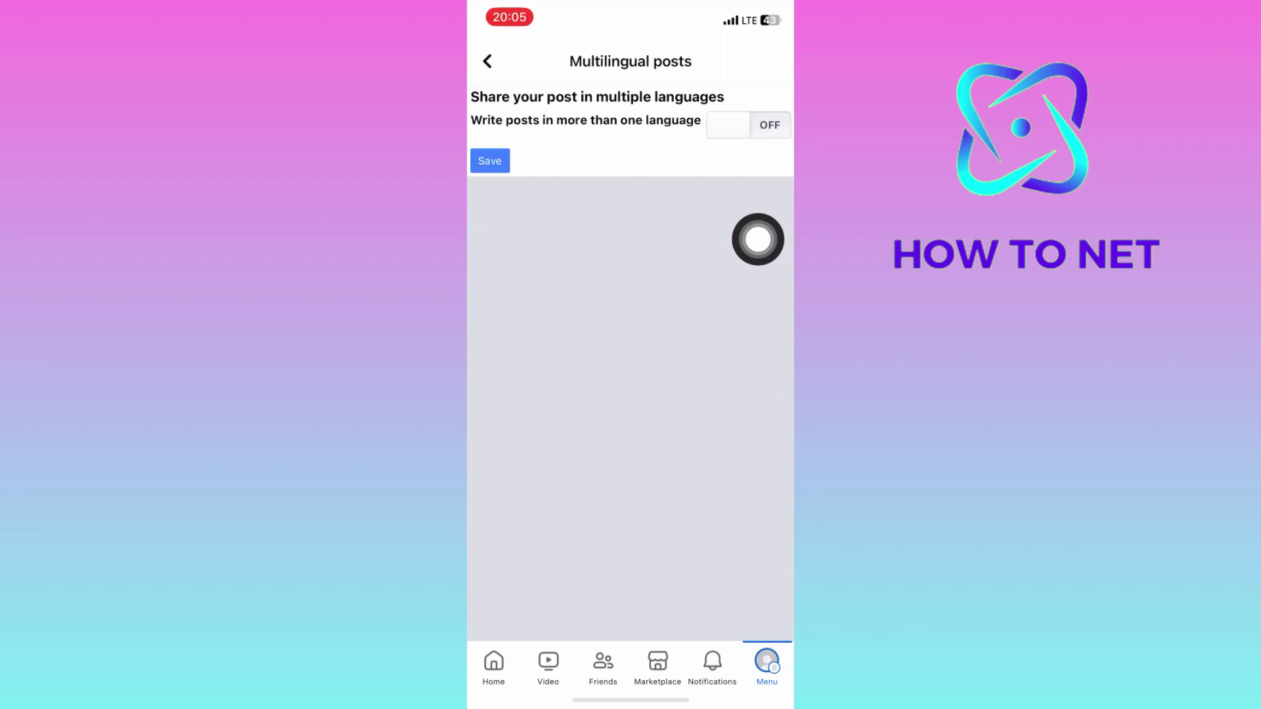
{"action": "left_click", "coordinate": [749, 124]}
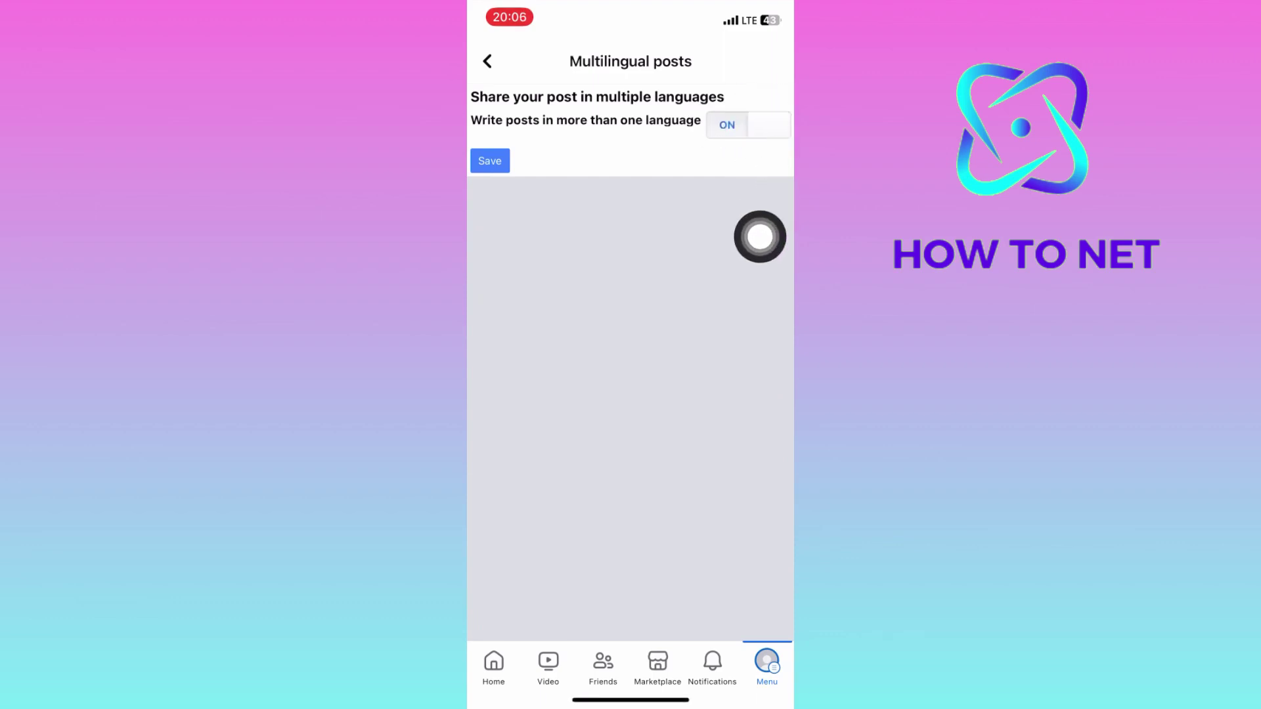